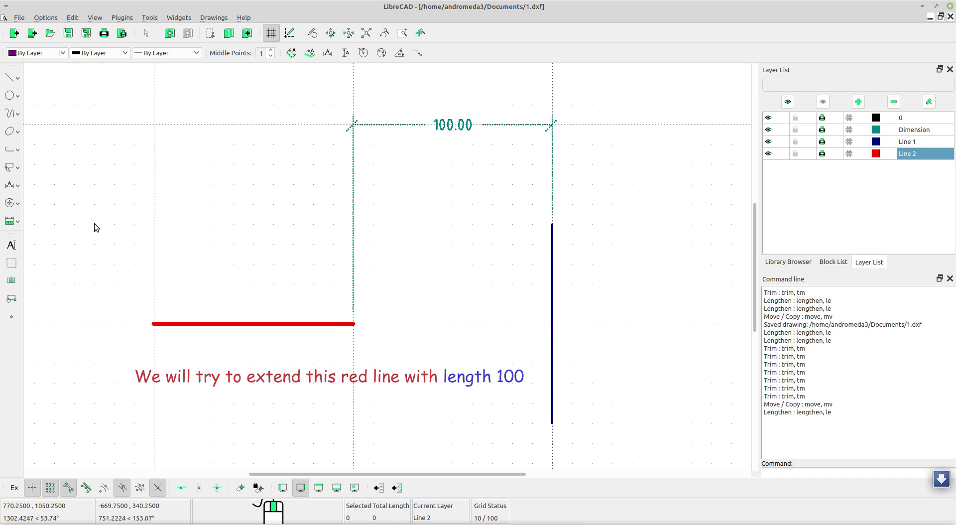
Lengthen the horizontal red line by 100 from its right end toward the vertical blue line.
click(16, 208)
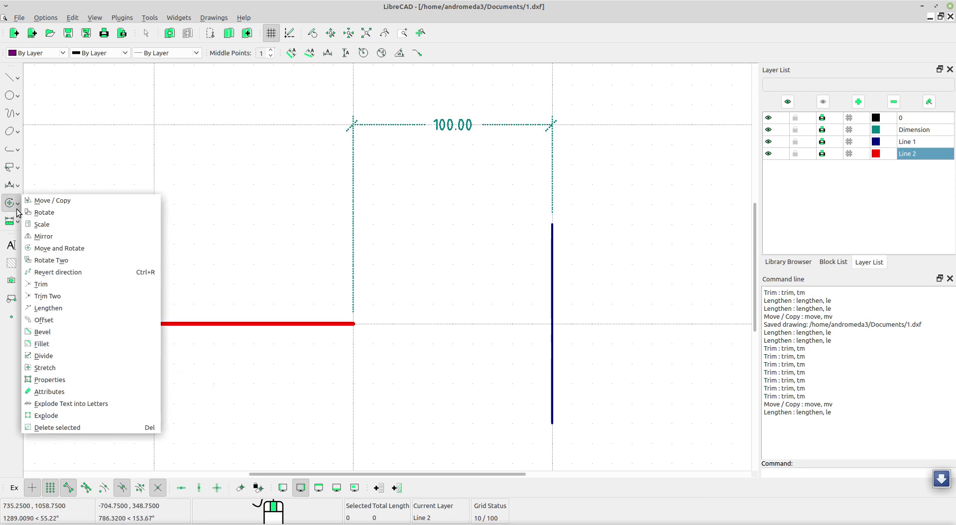
click(72, 308)
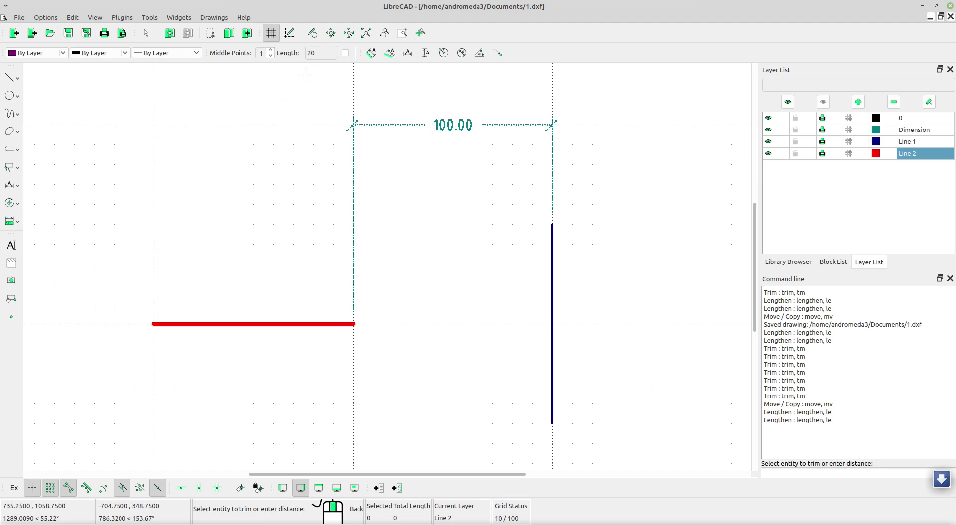
double_click(318, 53)
click(337, 324)
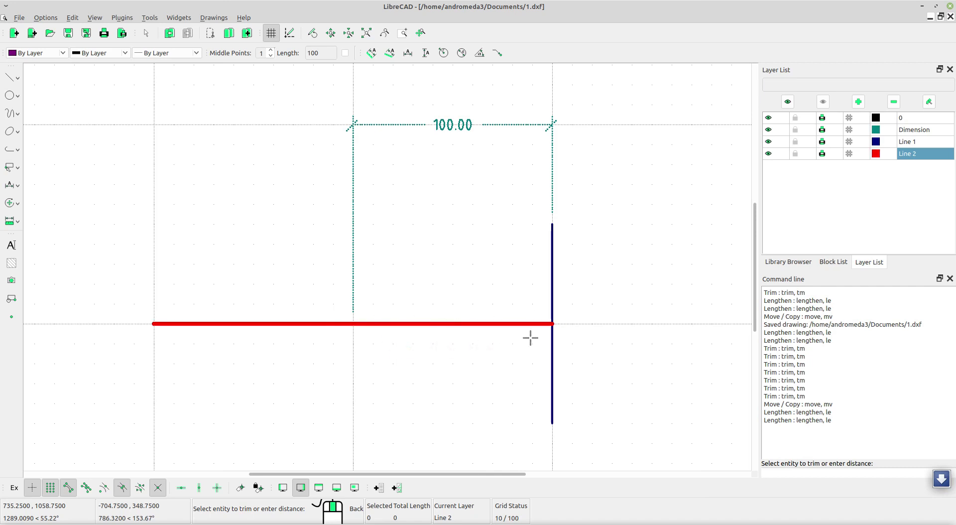
right_click(492, 336)
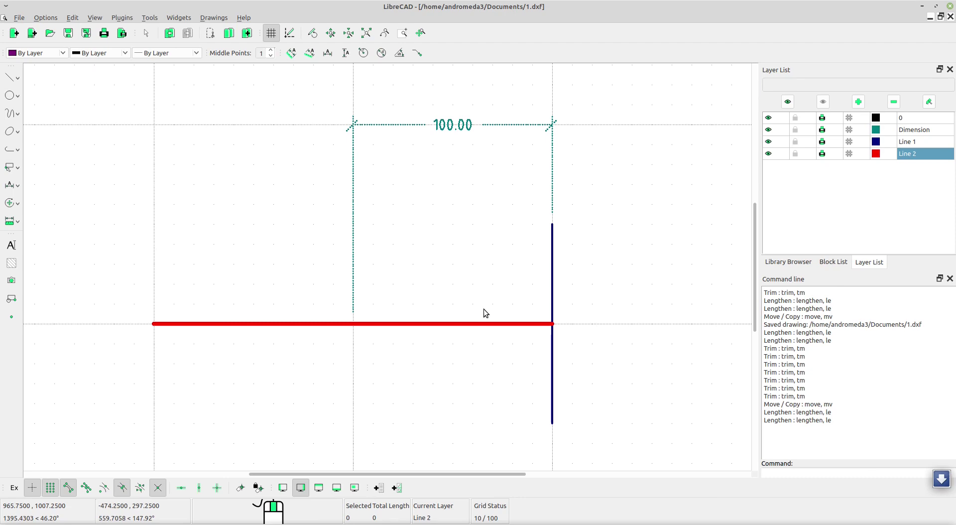
Lengthen the diamond's upper-left blue side past the top corner and its upper-right red side past the right corner, each by 25.
middle_drag(482, 331, 443, 181)
middle_drag(426, 294, 446, 204)
middle_drag(437, 357, 416, 174)
scroll(415, 174, down, 2)
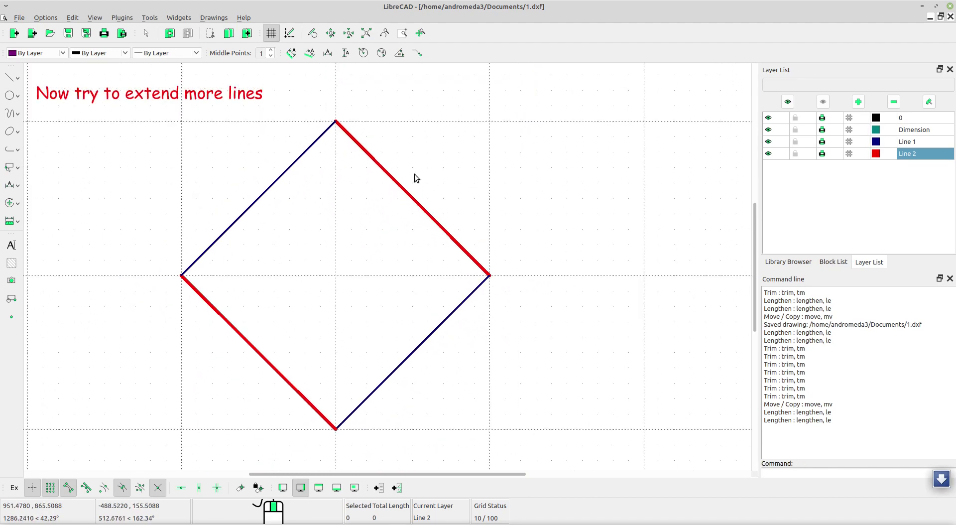
click(13, 202)
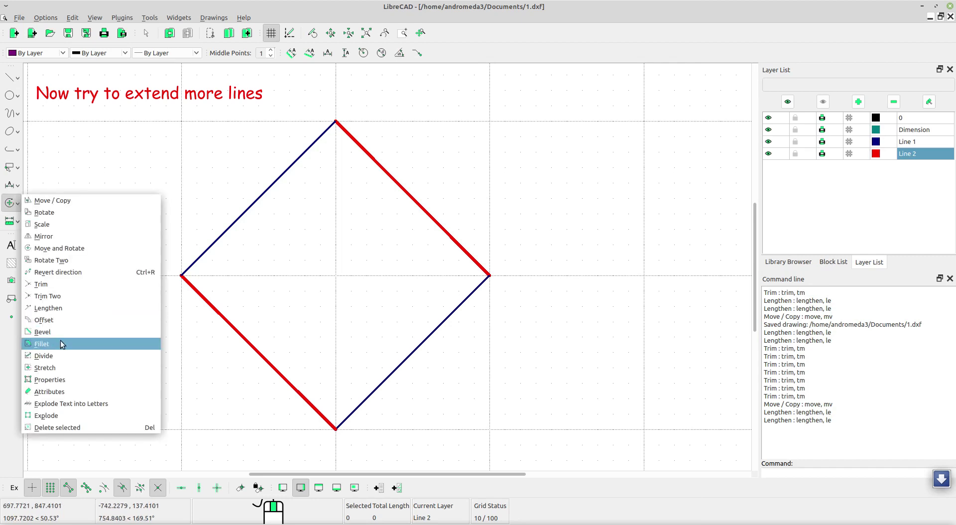
click(57, 309)
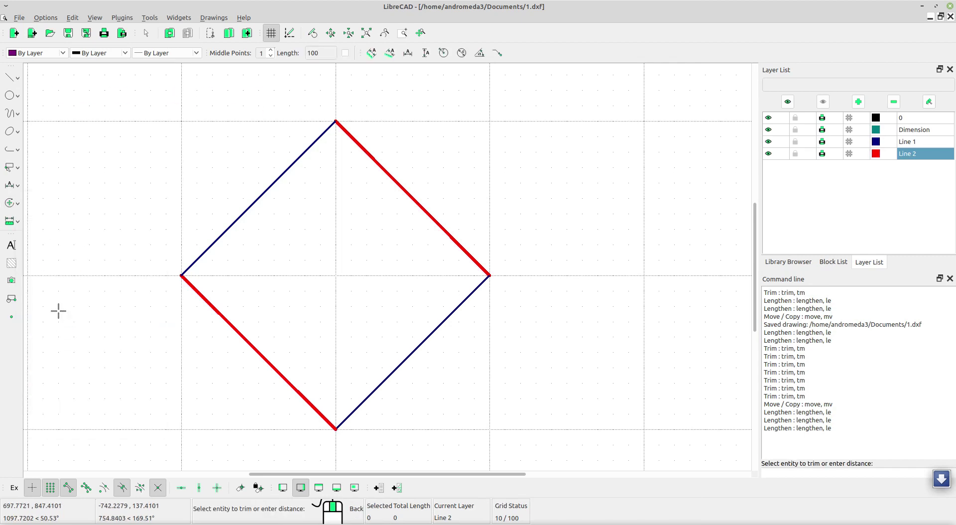
drag(332, 55, 302, 56)
text(25)
middle_drag(322, 109, 319, 171)
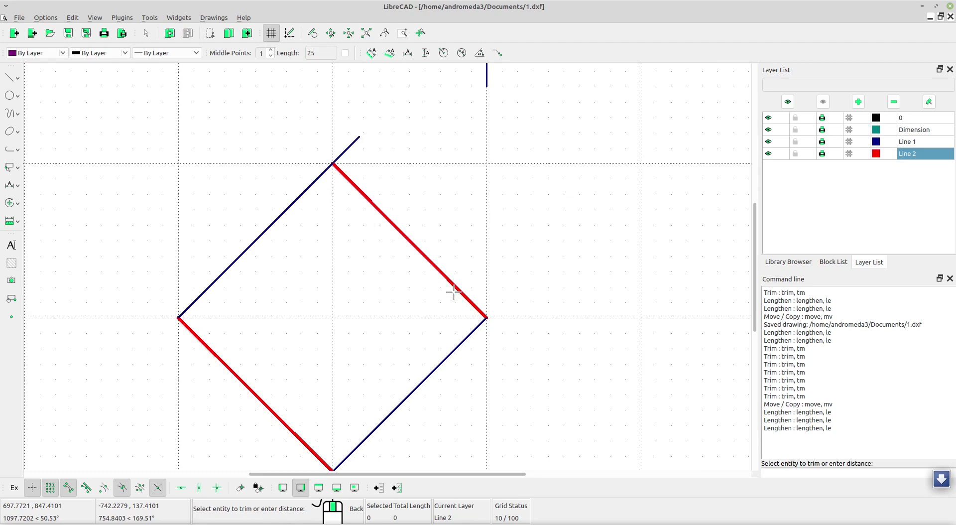
click(471, 307)
Lengthen the diamond's lower-right blue side past the bottom corner and its lower-left red side past the left corner, each by 25.
middle_drag(442, 325, 463, 249)
click(363, 376)
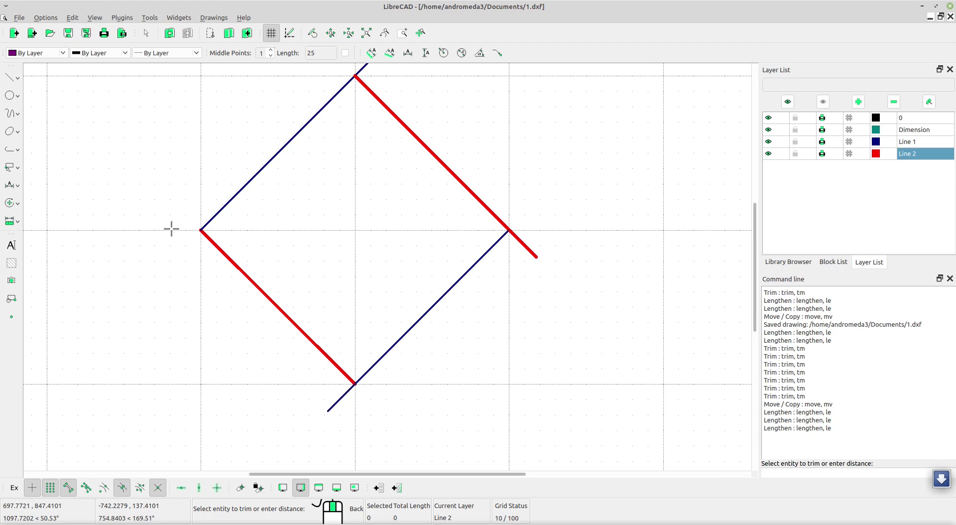
click(201, 234)
middle_drag(262, 234, 269, 259)
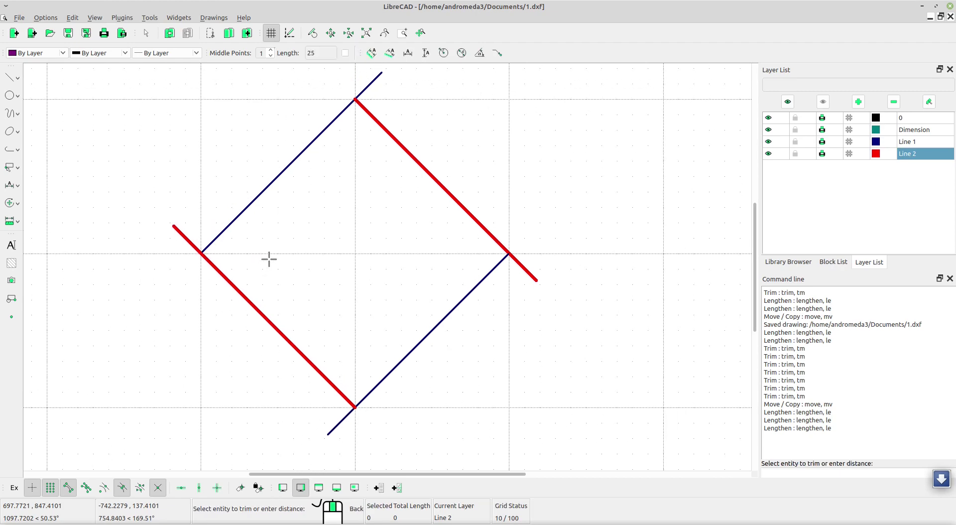
scroll(271, 258, down, 3)
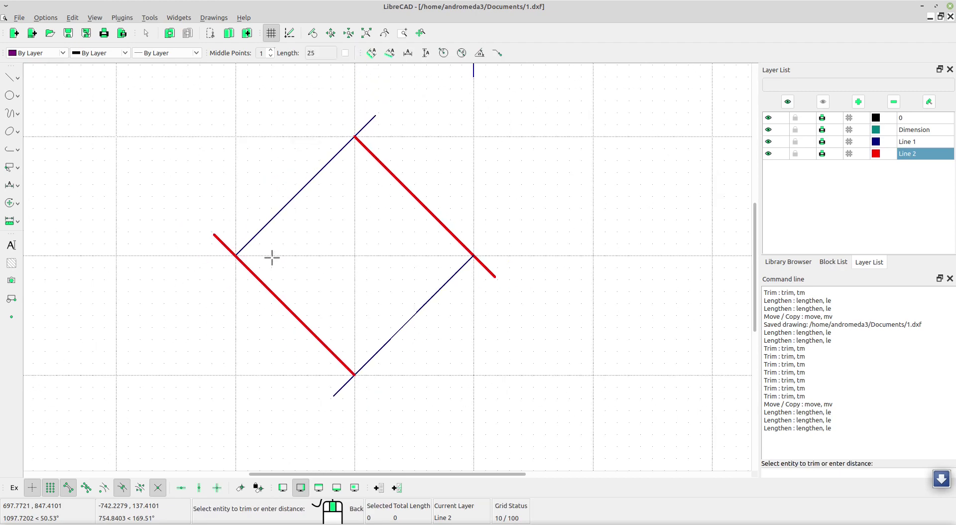
right_click(344, 239)
right_click(338, 223)
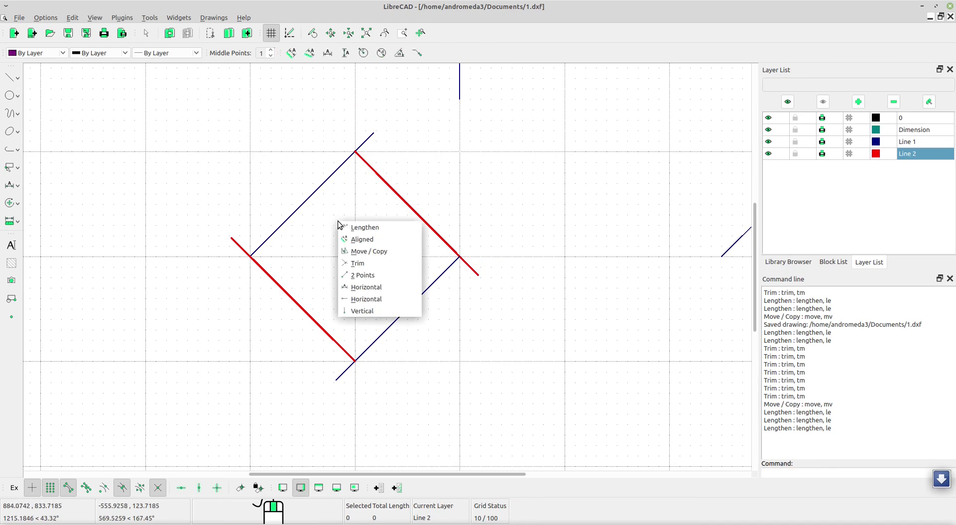
key(Escape)
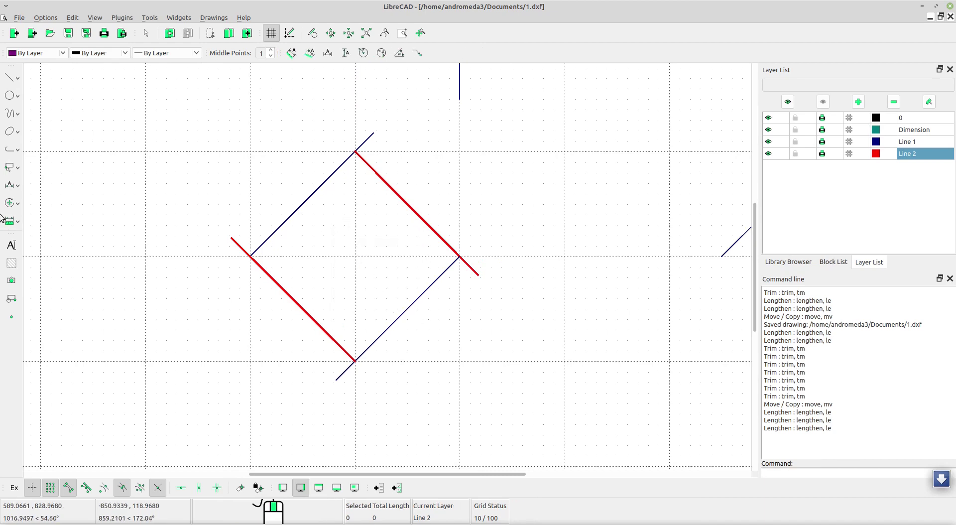
Lengthen each of the diamond's four sides by 50 at the end that still stops at a corner.
click(11, 202)
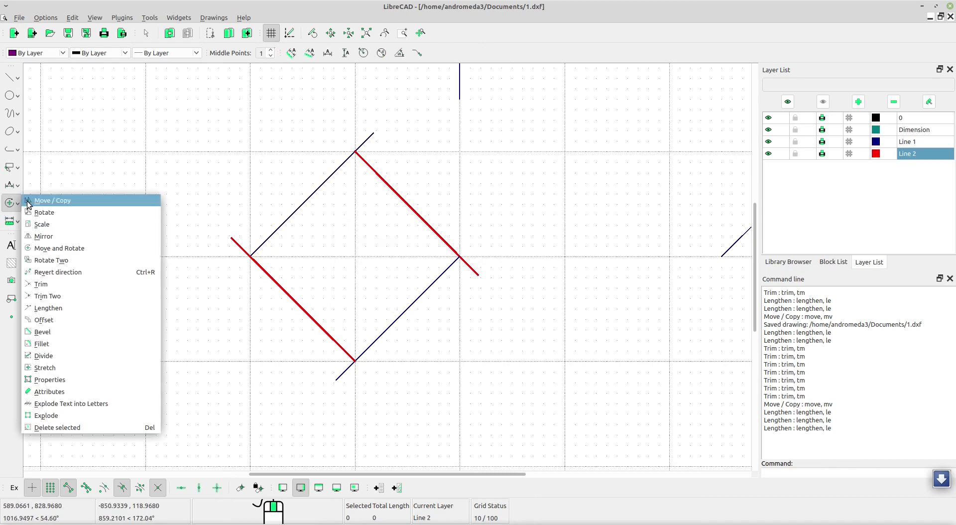
click(46, 307)
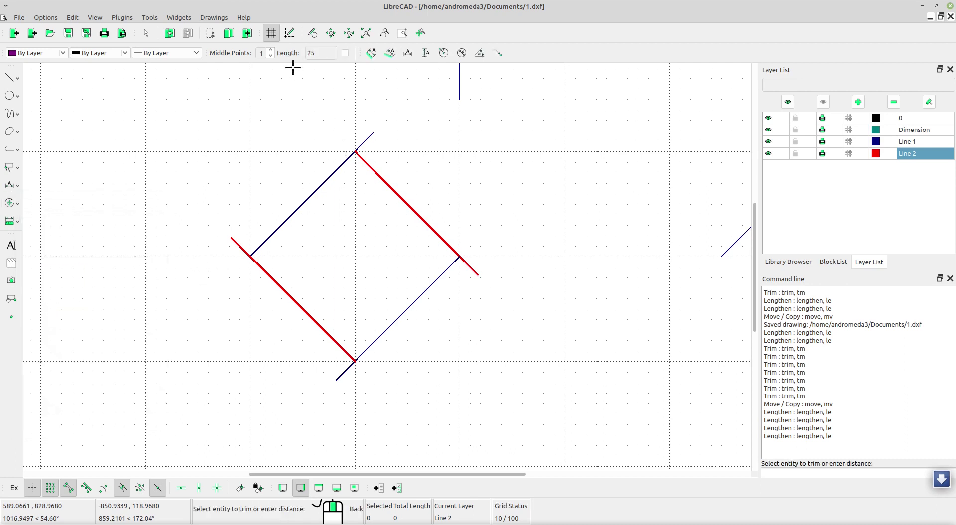
drag(313, 50, 304, 51)
text(50)
click(360, 157)
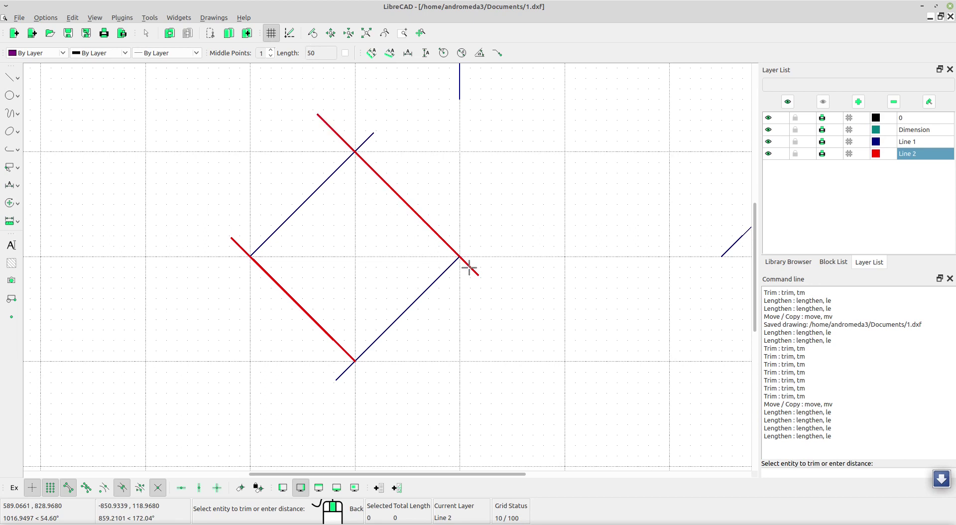
click(448, 268)
click(342, 345)
click(265, 248)
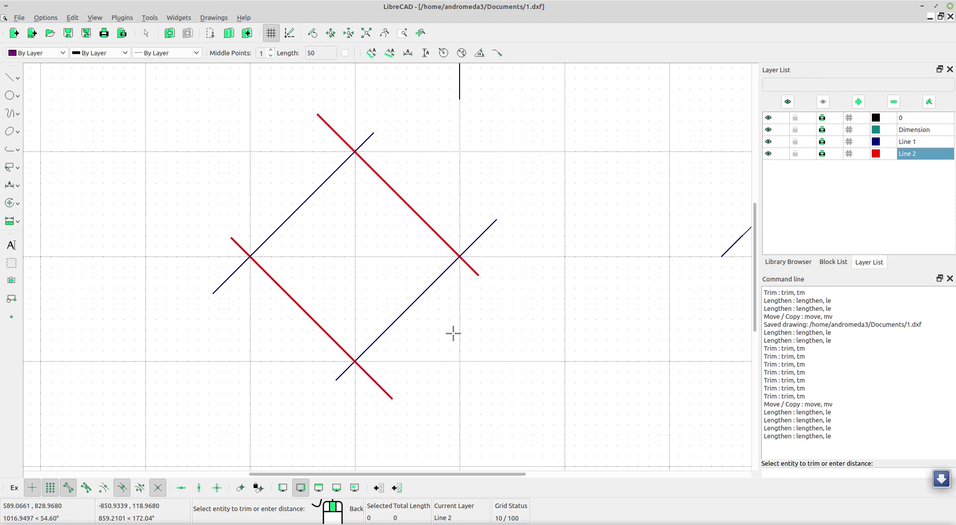
scroll(439, 343, down, 2)
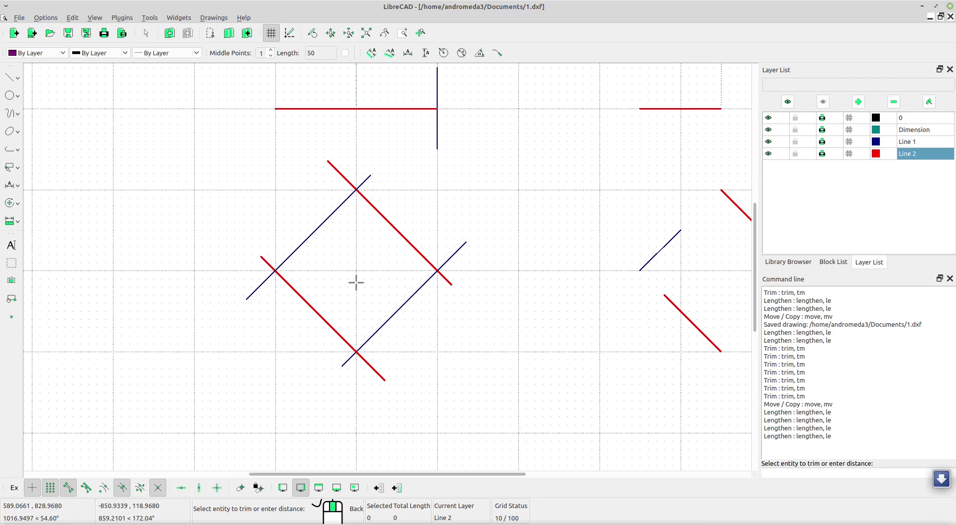
right_click(344, 265)
Use Trim to extend the horizontal red line in the second set of lines to the vertical blue line.
scroll(399, 227, down, 1)
middle_drag(470, 184, 446, 251)
middle_drag(629, 299, 384, 276)
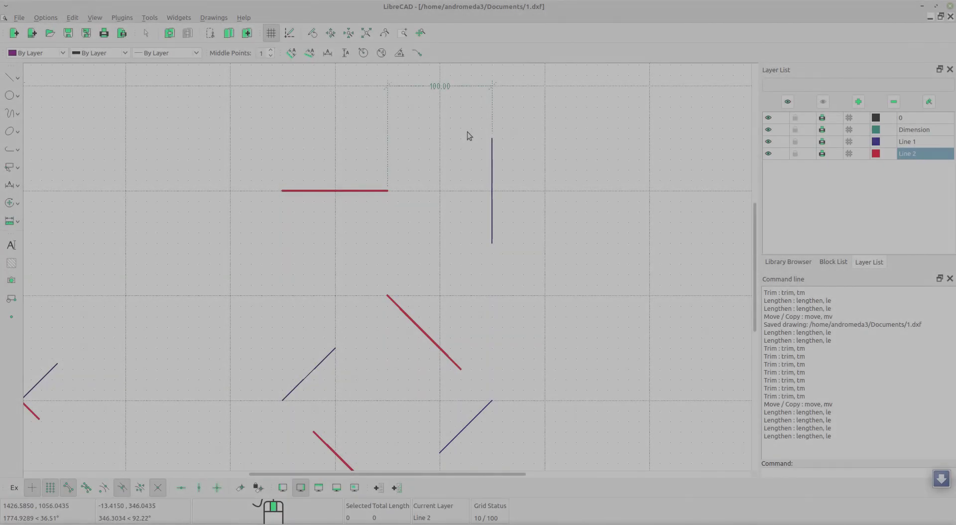
scroll(467, 132, up, 2)
scroll(467, 131, up, 2)
middle_drag(467, 132, 441, 187)
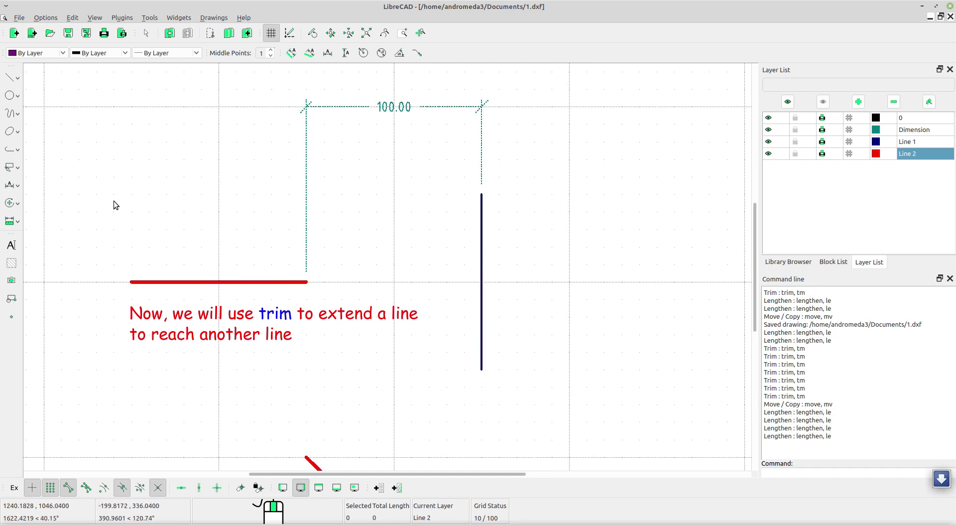
click(17, 206)
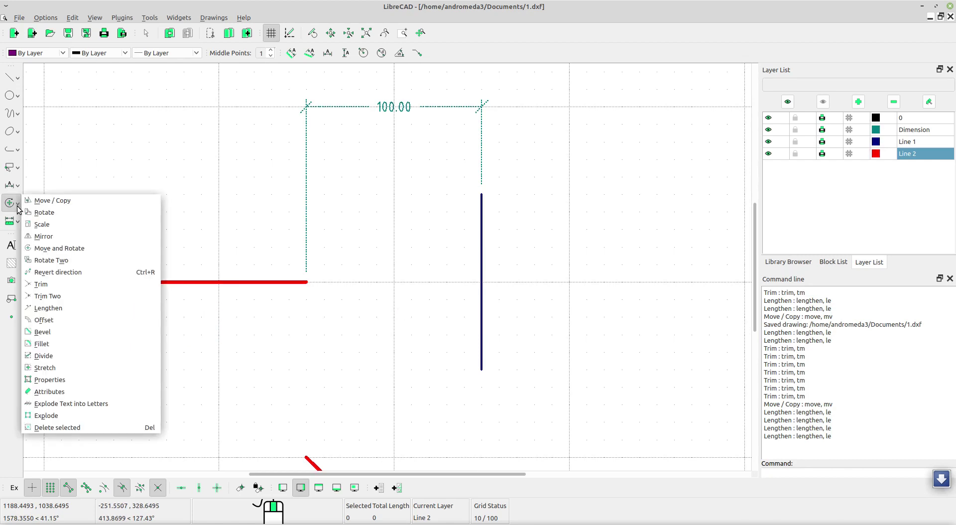
click(40, 284)
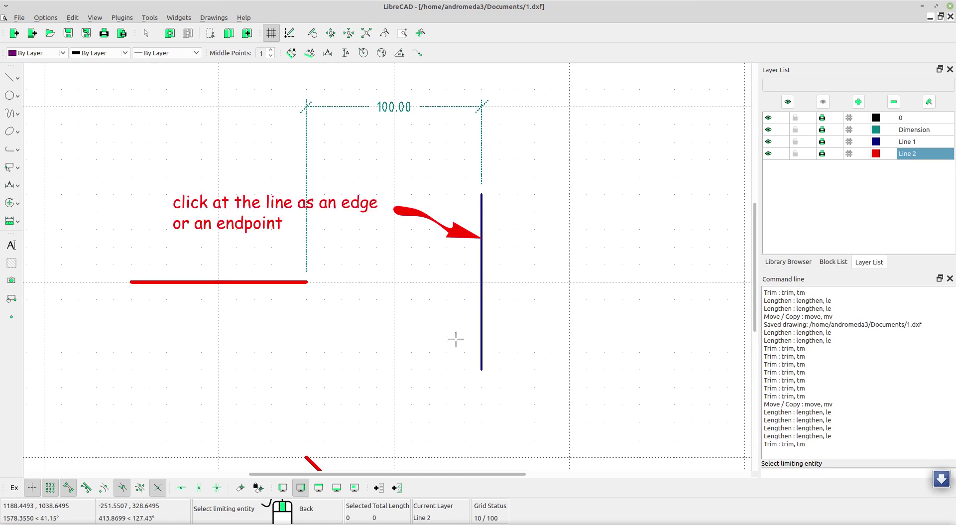
middle_drag(427, 384, 426, 378)
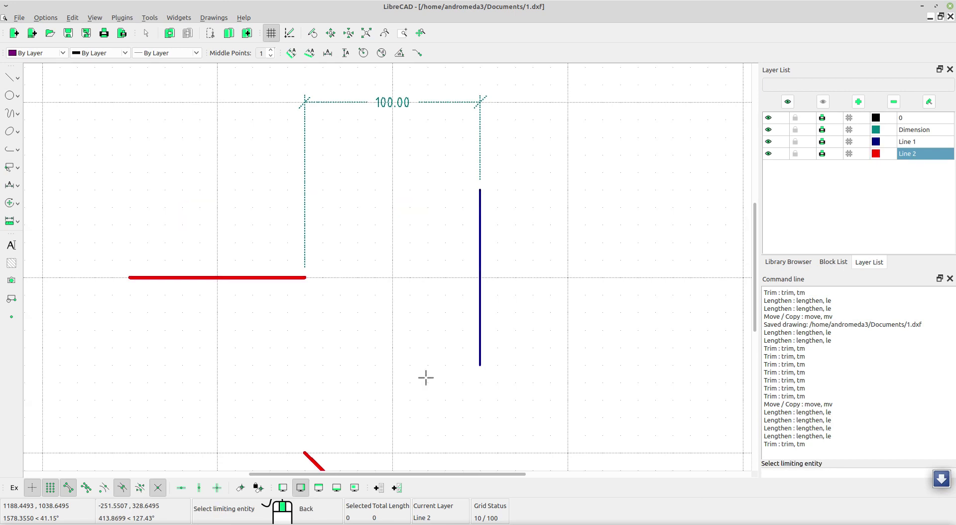
click(477, 286)
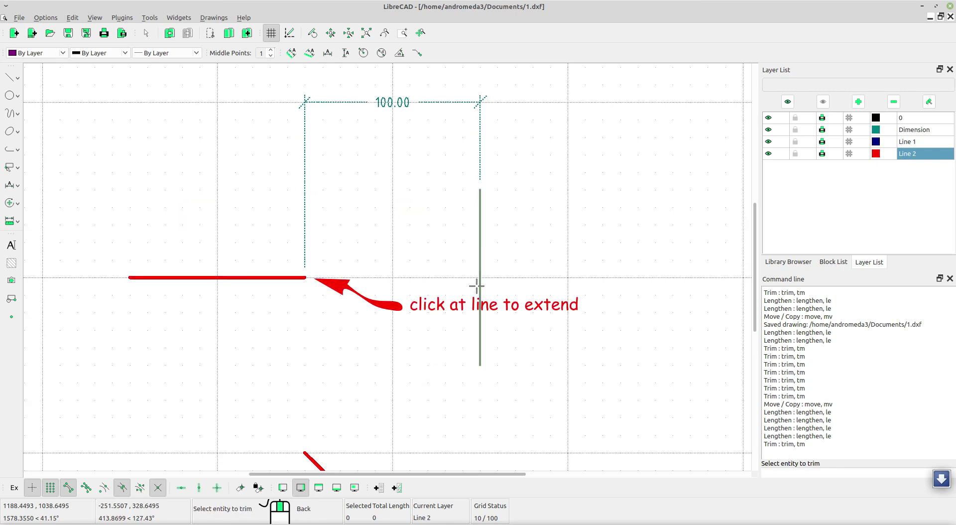
click(291, 281)
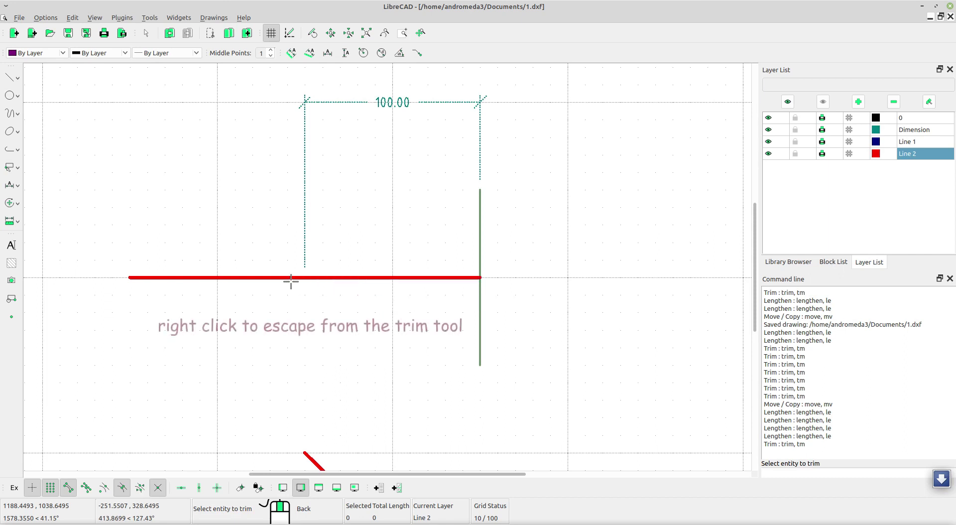
right_click(308, 338)
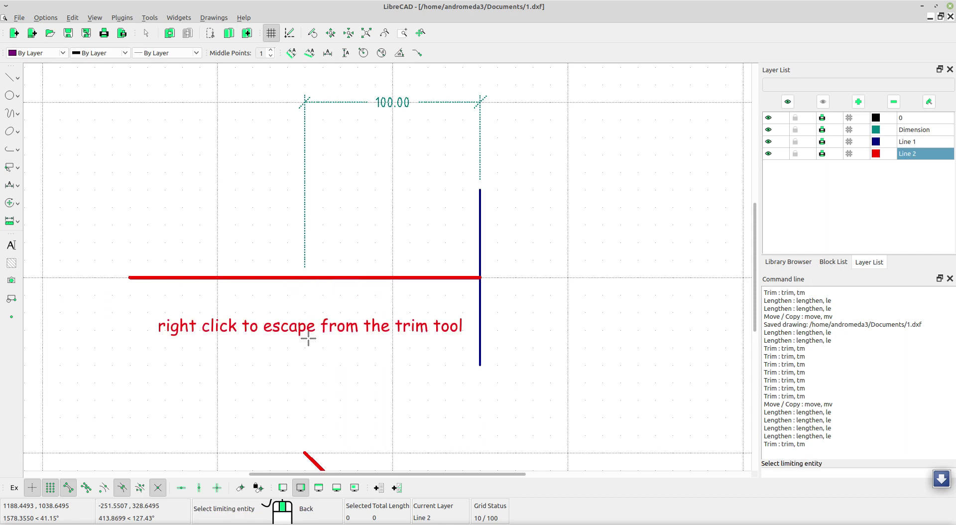
right_click(324, 370)
Use Trim to extend the upper-left blue line of the open diamond to the upper-right red line.
middle_drag(330, 371, 297, 201)
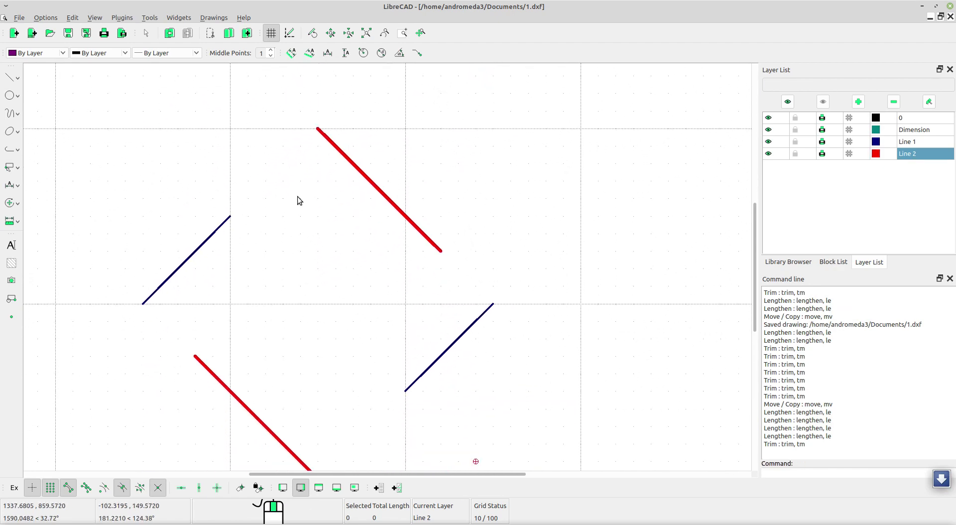
scroll(292, 206, down, 2)
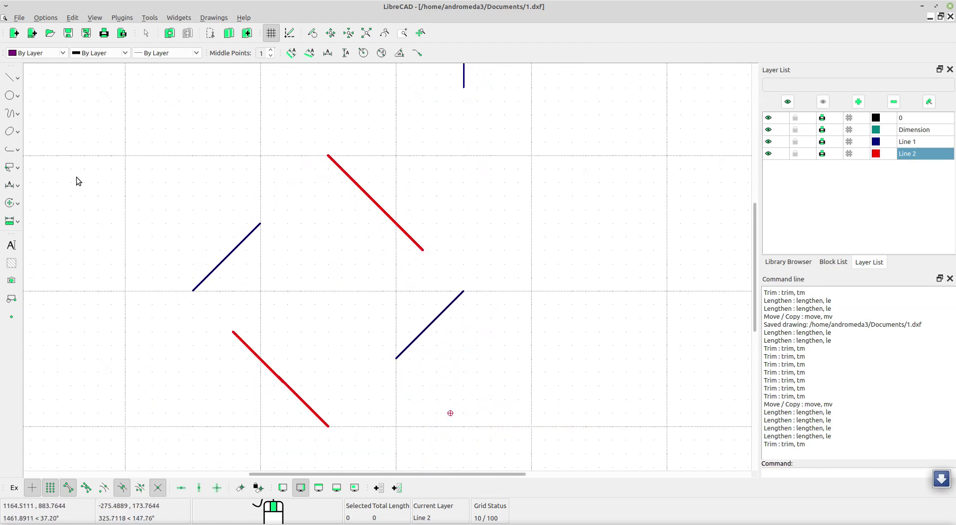
click(13, 204)
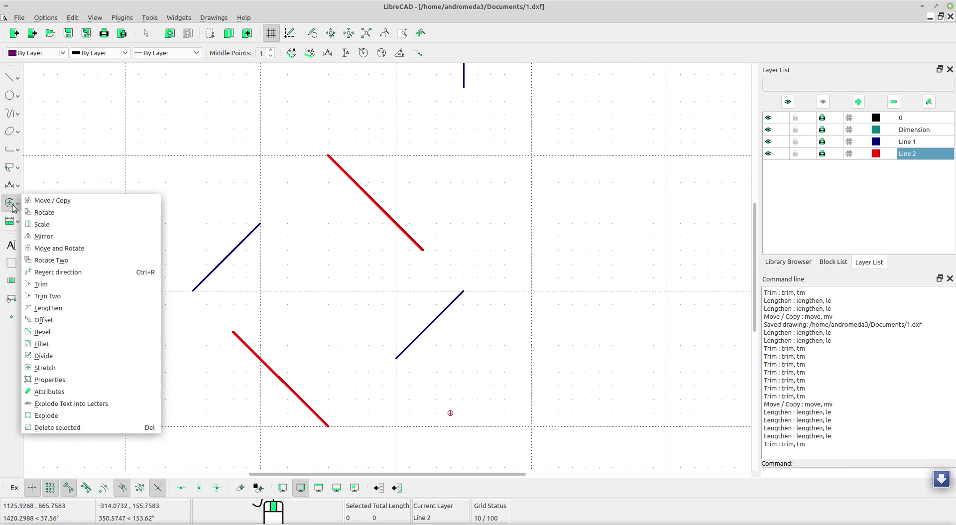
click(62, 285)
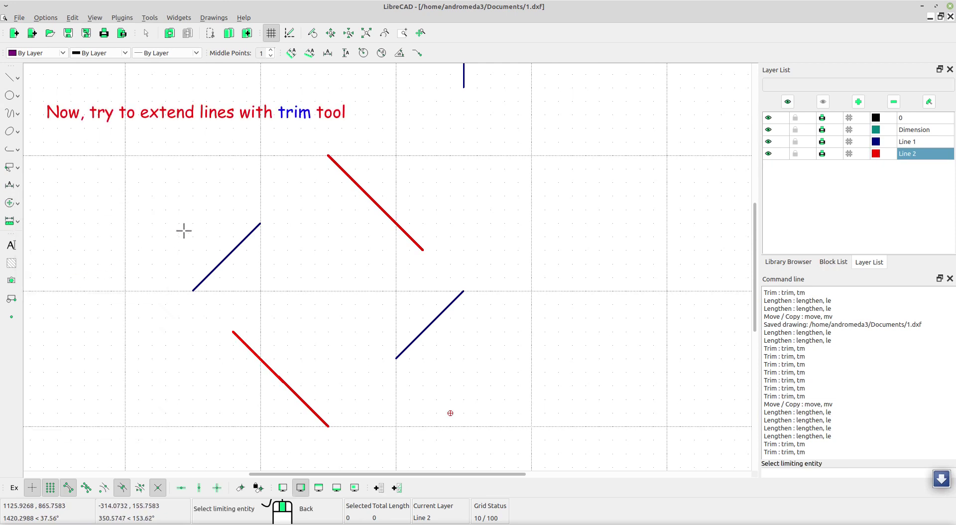
click(345, 177)
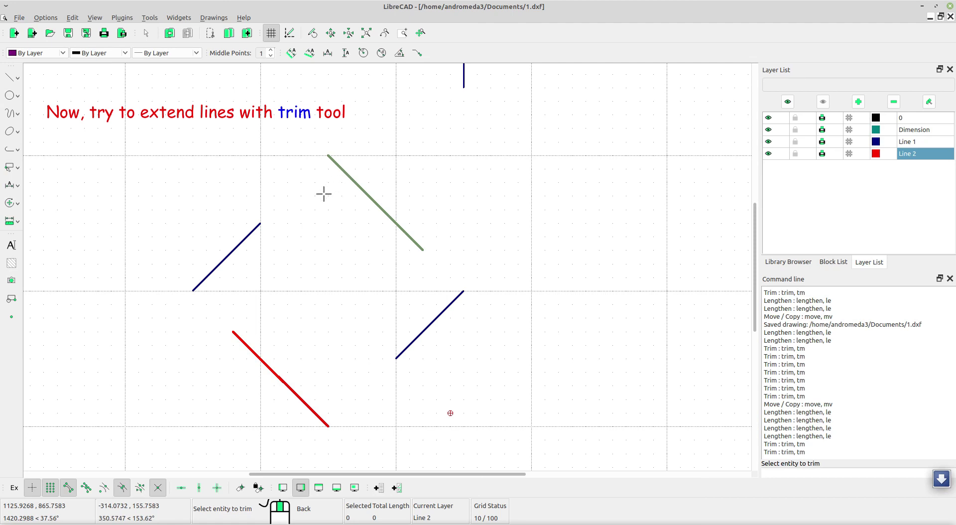
click(242, 234)
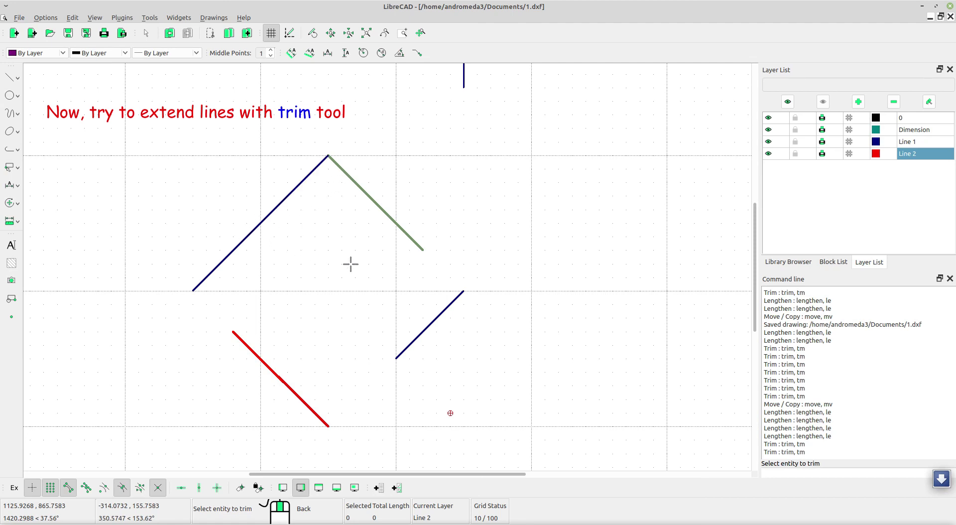
click(447, 308)
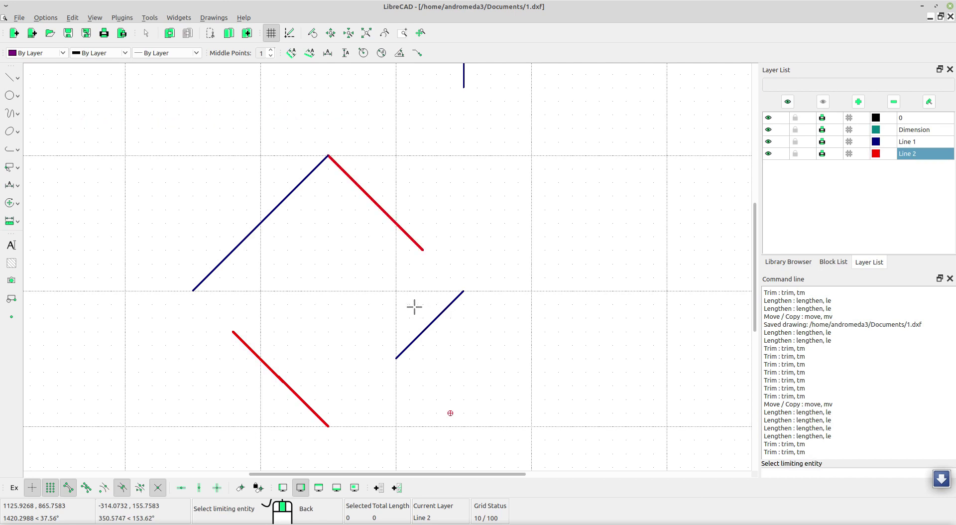
Extend the upper-right red line of the open diamond to the lower-right blue line with Trim.
click(438, 316)
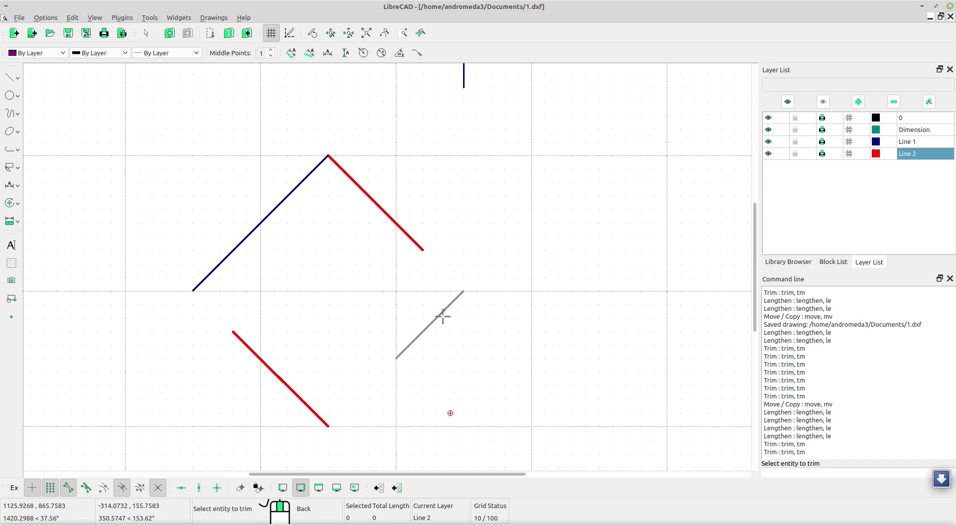
click(420, 246)
right_click(393, 294)
Use Trim to extend the lower-right blue line of the open diamond to the lower-left red line.
middle_drag(367, 335, 351, 255)
click(289, 309)
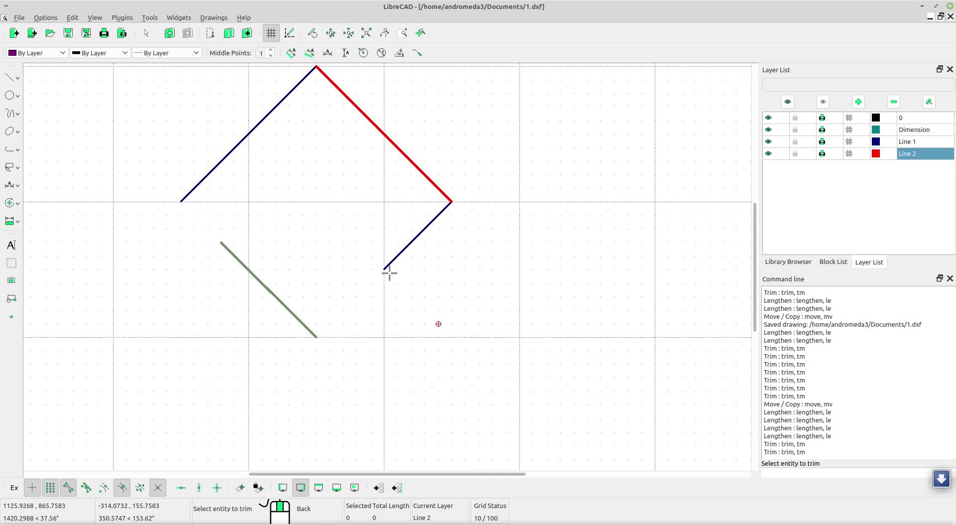
click(395, 257)
right_click(343, 277)
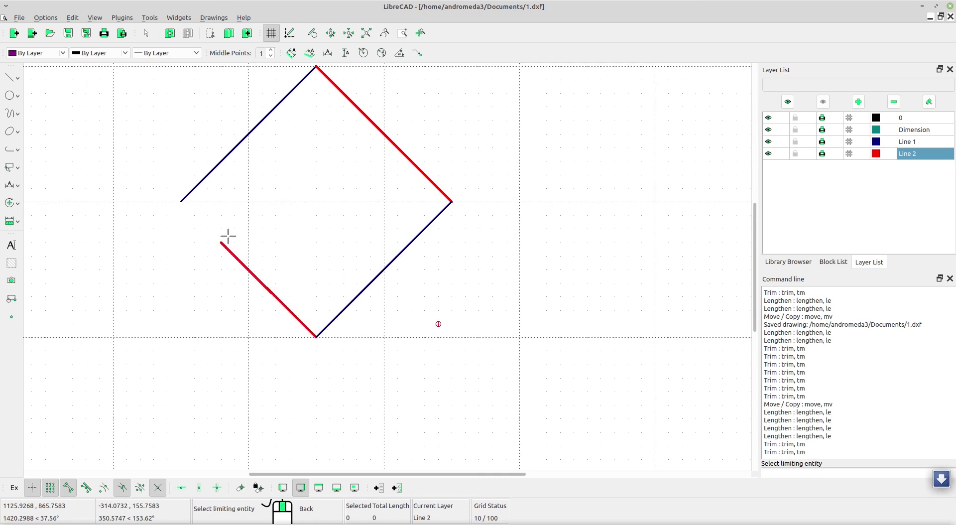
Extend the lower-left red line to the upper-left blue line with Trim to close the diamond, and end the Trim command.
click(189, 192)
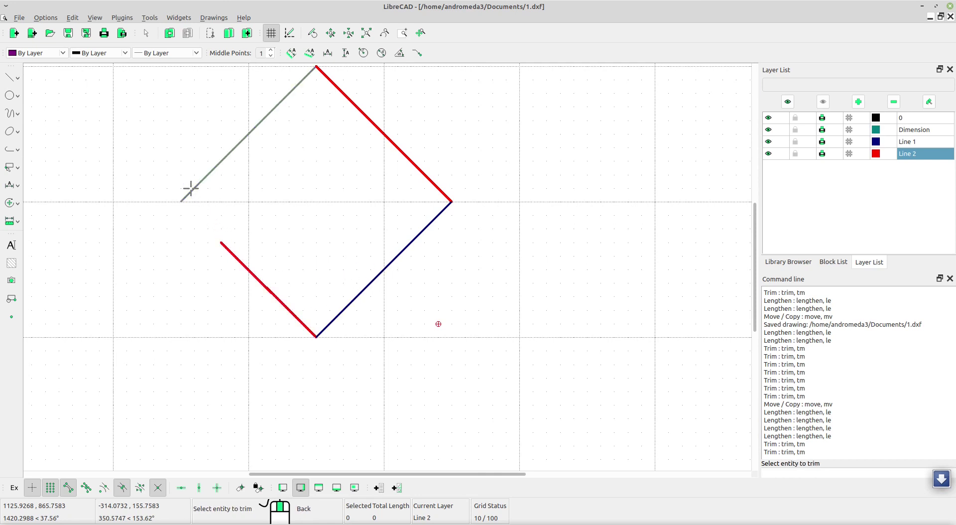
click(221, 245)
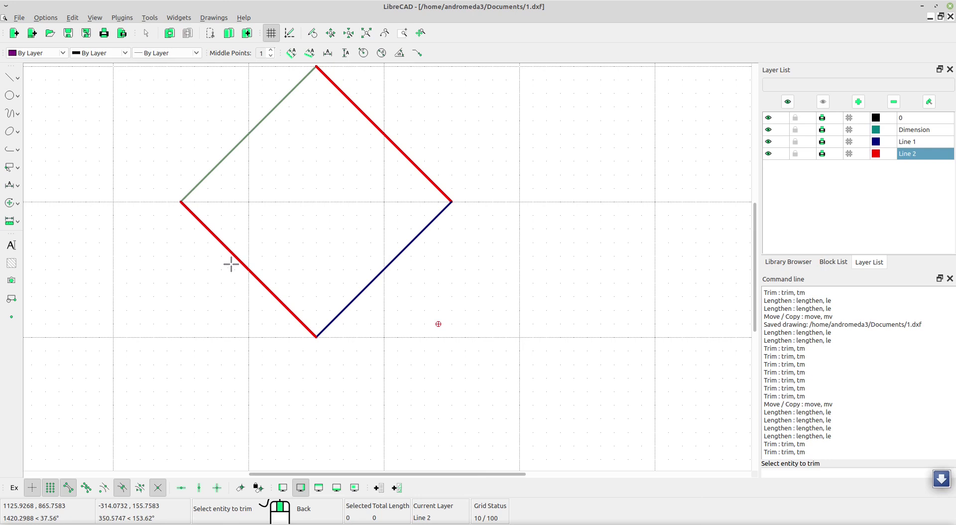
right_click(233, 262)
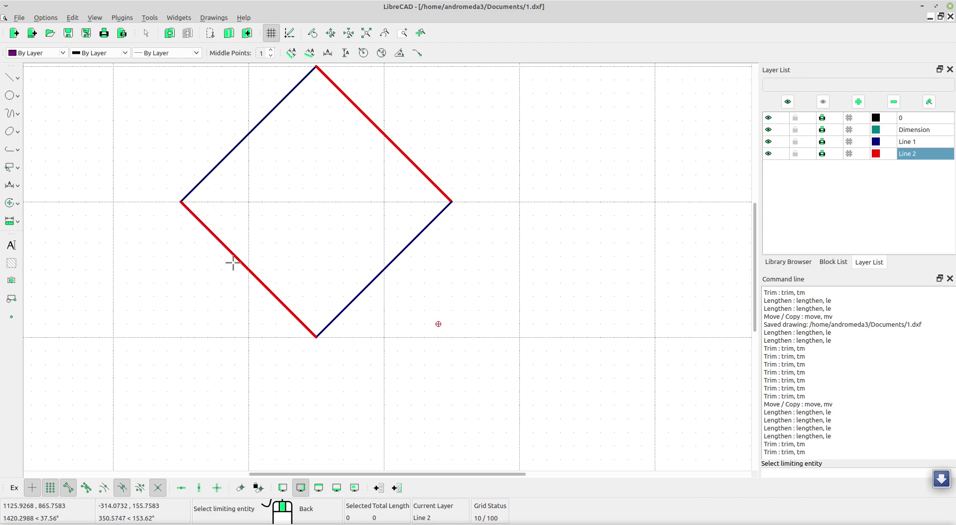
scroll(245, 272, down, 2)
click(11, 167)
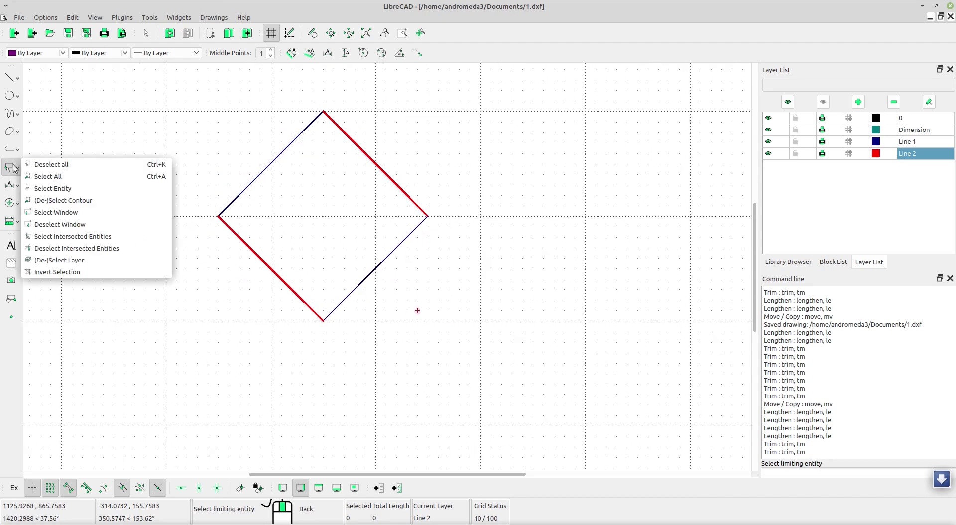
click(89, 190)
middle_drag(196, 239, 321, 372)
scroll(304, 368, down, 4)
scroll(306, 369, down, 1)
scroll(314, 369, up, 2)
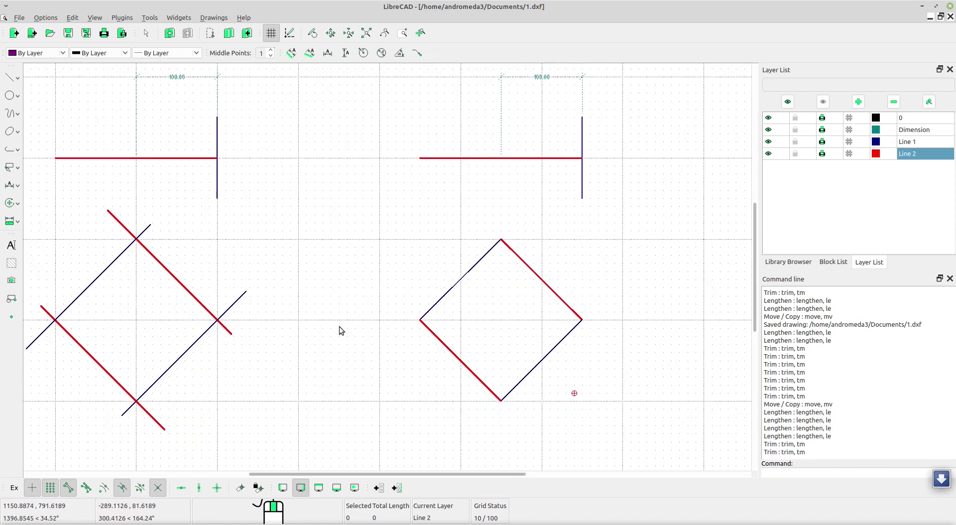